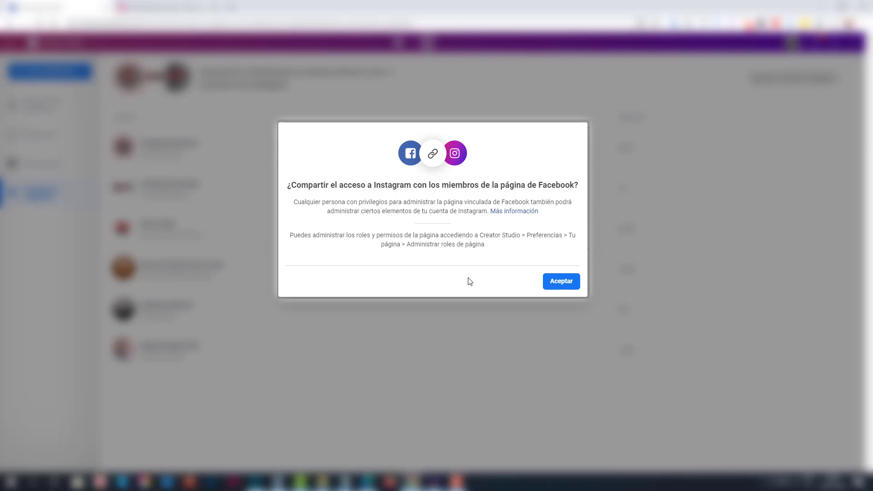
# - Accept sharing Instagram access with the Facebook page's members and continue as insta.para.youtube to connect the account
pyautogui.click(555, 281)
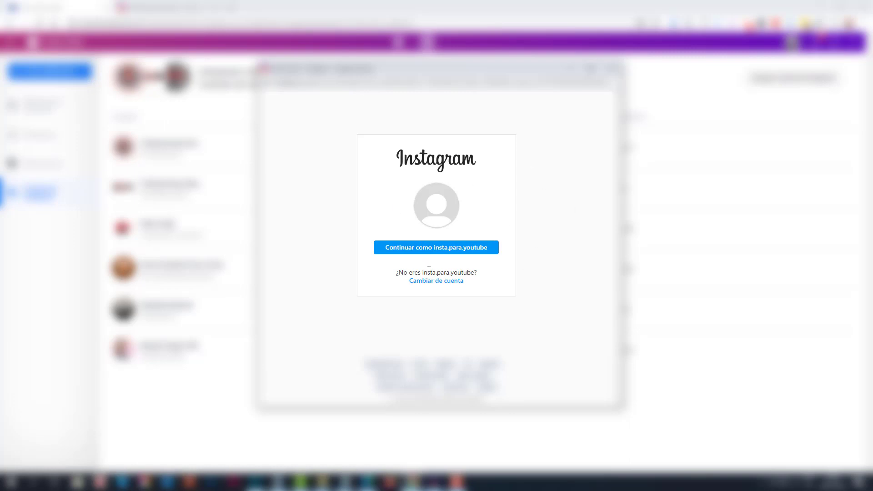
pyautogui.click(450, 254)
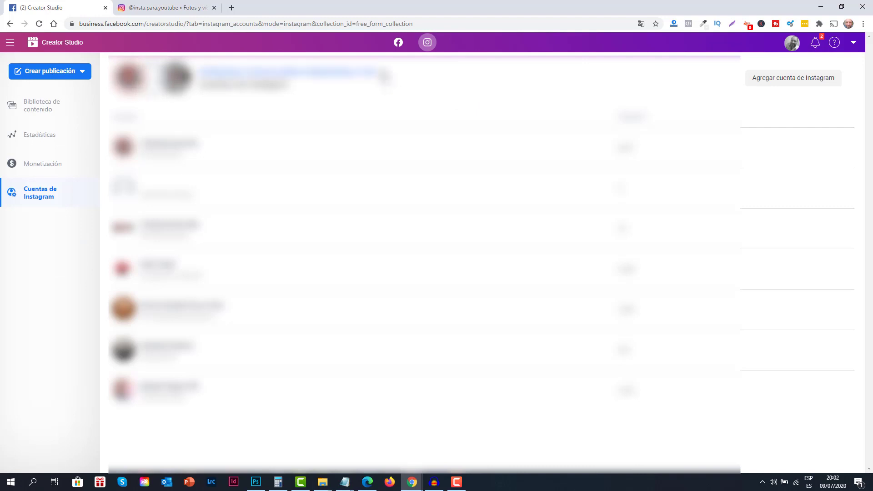
# - Deselect all connected Instagram accounts, select only insta.para.youtube, and apply the account selection
pyautogui.click(384, 77)
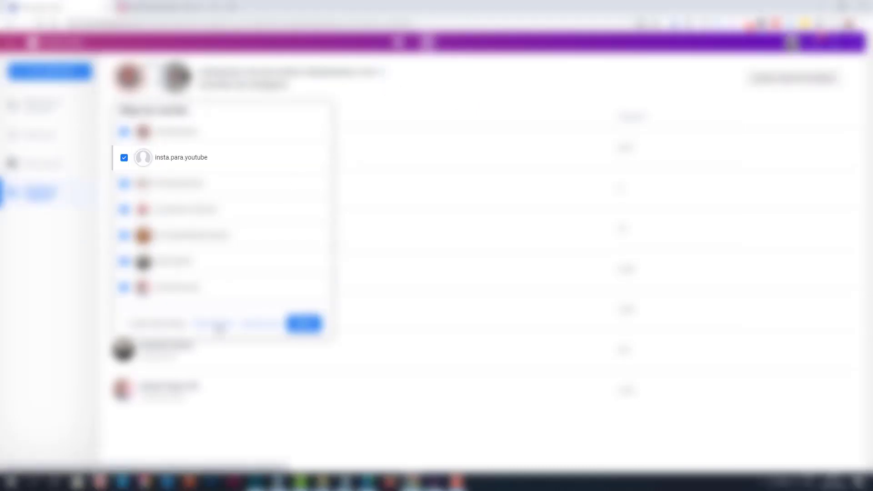
pyautogui.click(253, 325)
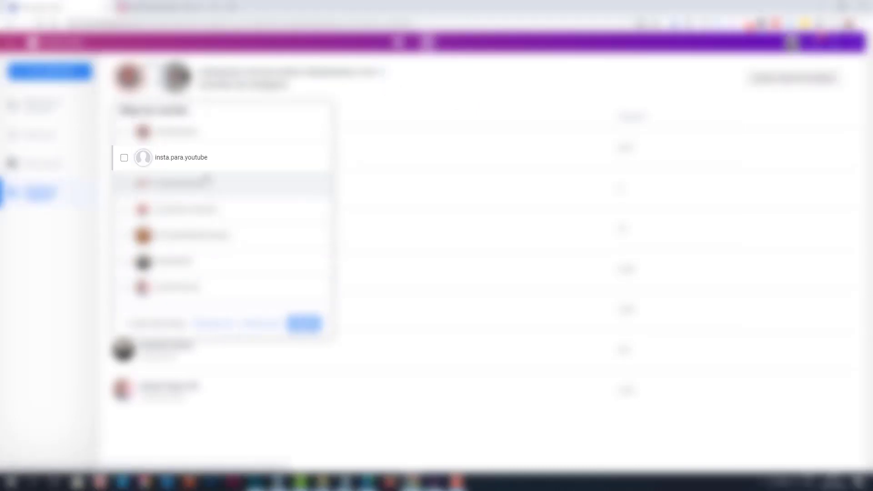
pyautogui.click(235, 163)
pyautogui.click(304, 324)
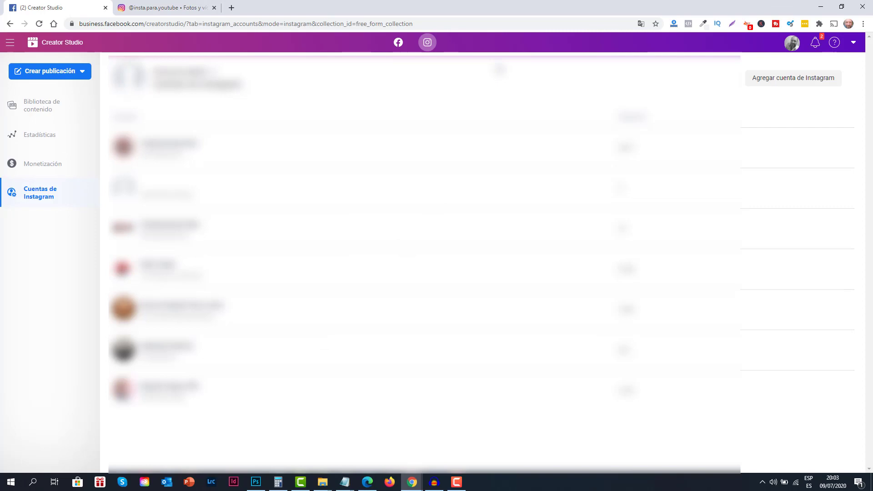
# - Open the content library and start a new Instagram feed post
pyautogui.click(48, 110)
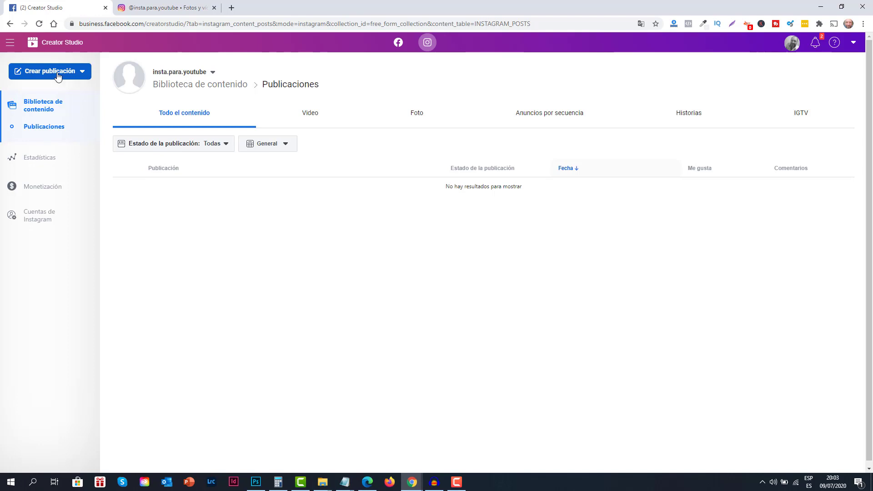
pyautogui.click(82, 73)
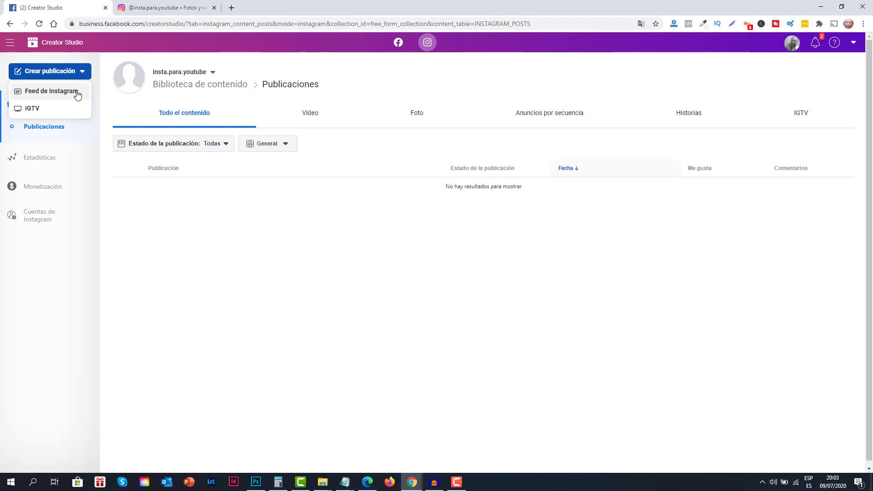
pyautogui.click(77, 94)
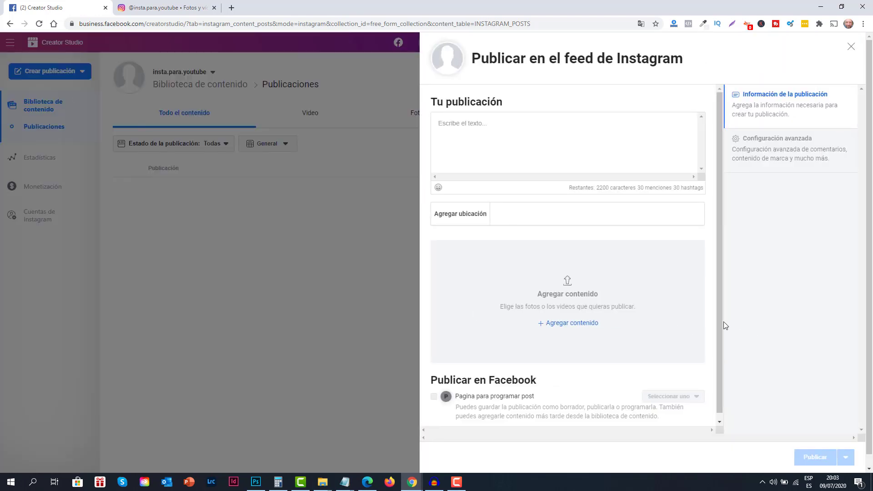
# - Upload the images 1.png through 7.png from the computer as the post's content
pyautogui.click(462, 122)
pyautogui.click(588, 330)
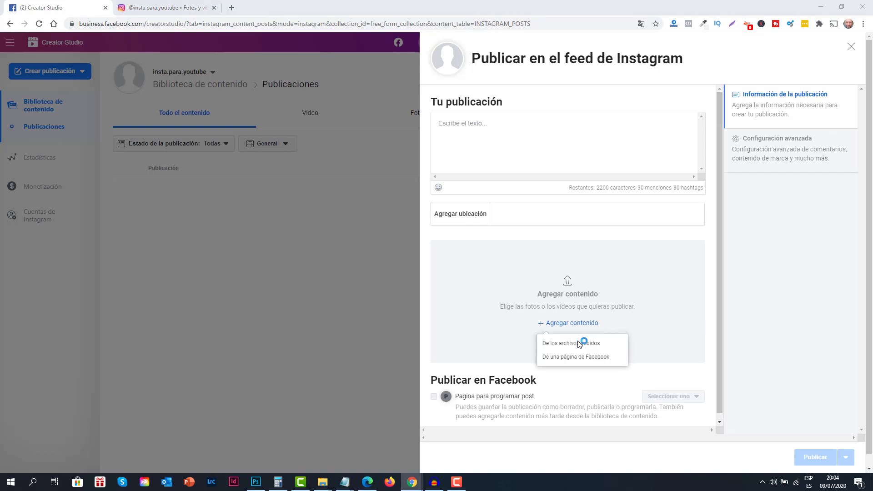
pyautogui.click(580, 344)
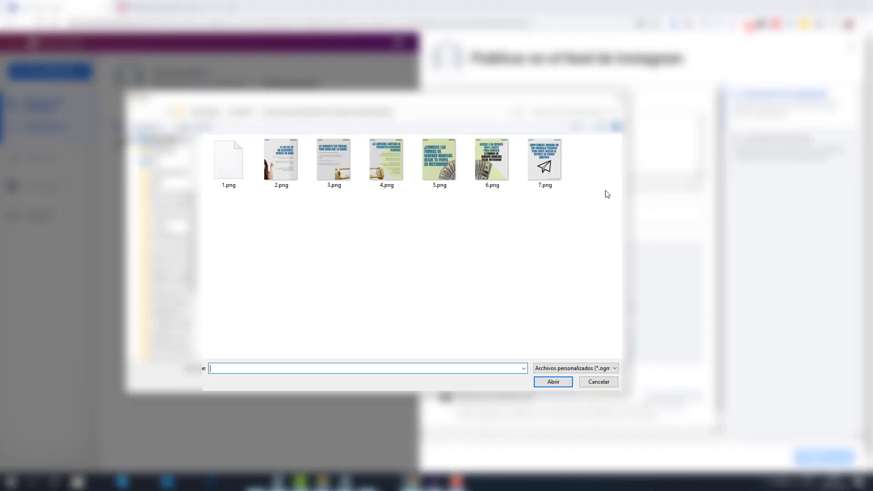
pyautogui.moveTo(591, 193); pyautogui.dragTo(225, 159)
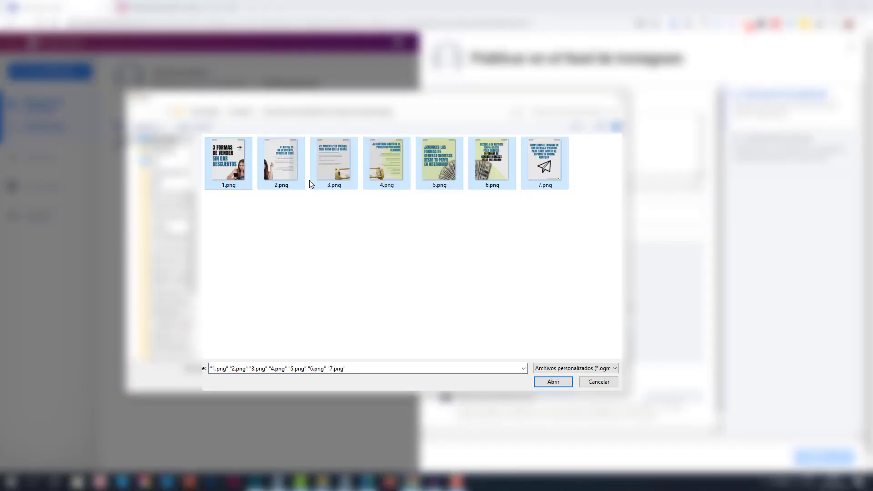
pyautogui.click(553, 382)
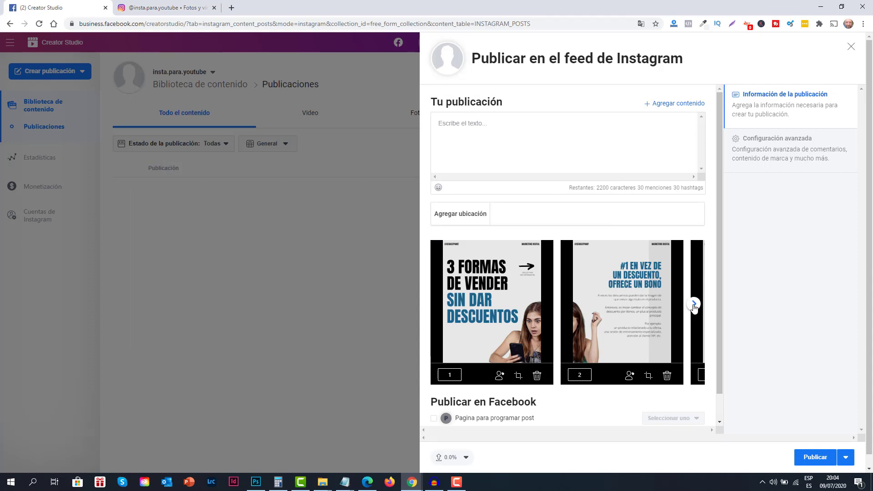
# - Browse the uploaded images through to the last one and back to the first to check their order
pyautogui.click(694, 304)
pyautogui.click(694, 305)
pyautogui.click(695, 305)
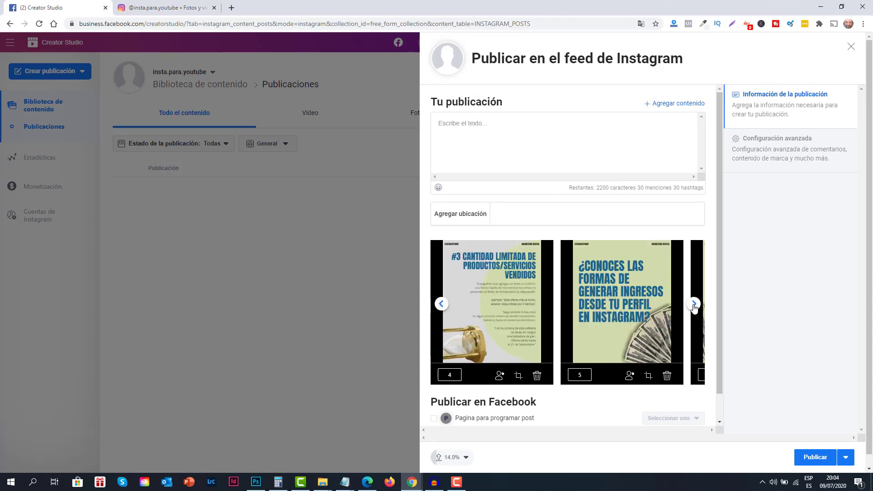
pyautogui.click(694, 305)
pyautogui.click(694, 305)
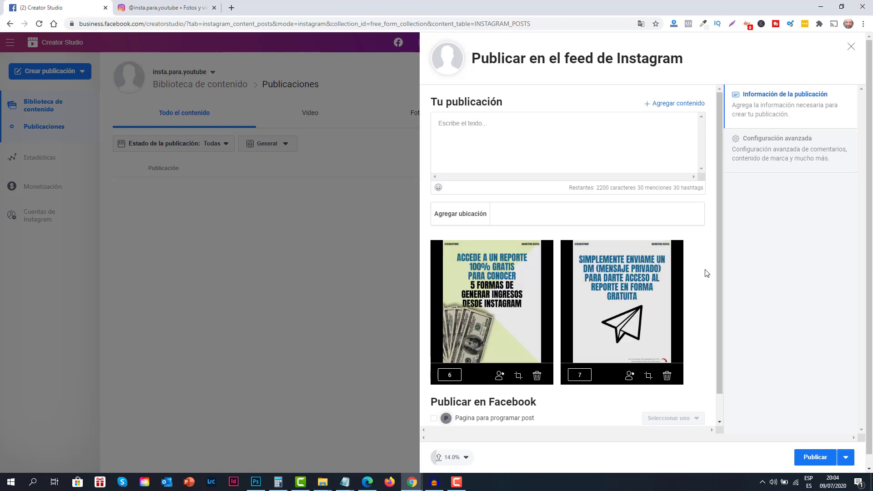
pyautogui.click(441, 306)
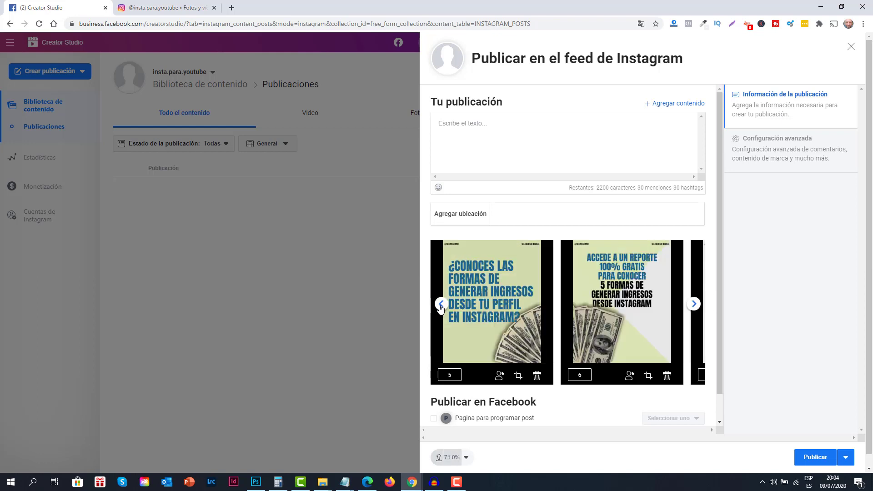
pyautogui.click(441, 306)
pyautogui.click(441, 305)
pyautogui.click(440, 306)
pyautogui.click(441, 306)
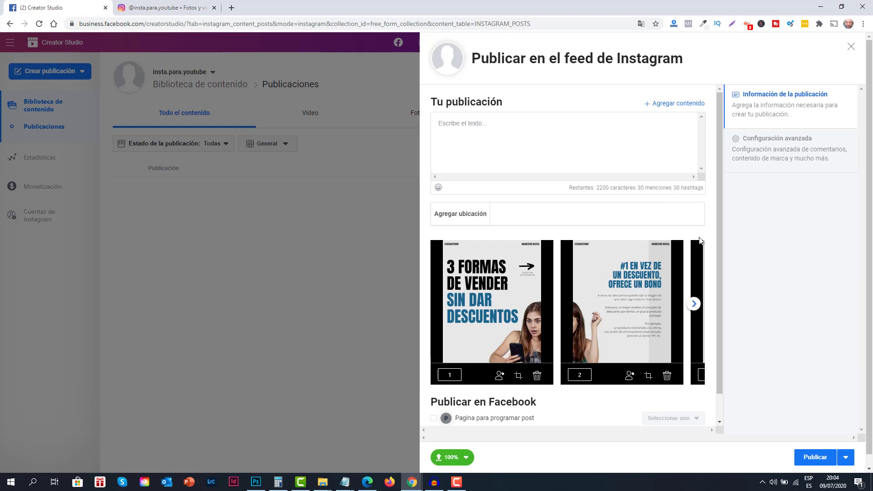
# - Paste the "3 Formas de Vender SIN Descuentos!" caption with its hashtags and enable publishing to the Facebook page "Pagina para programar post"
pyautogui.click(625, 136)
pyautogui.hotkey('ctrl', 'v')
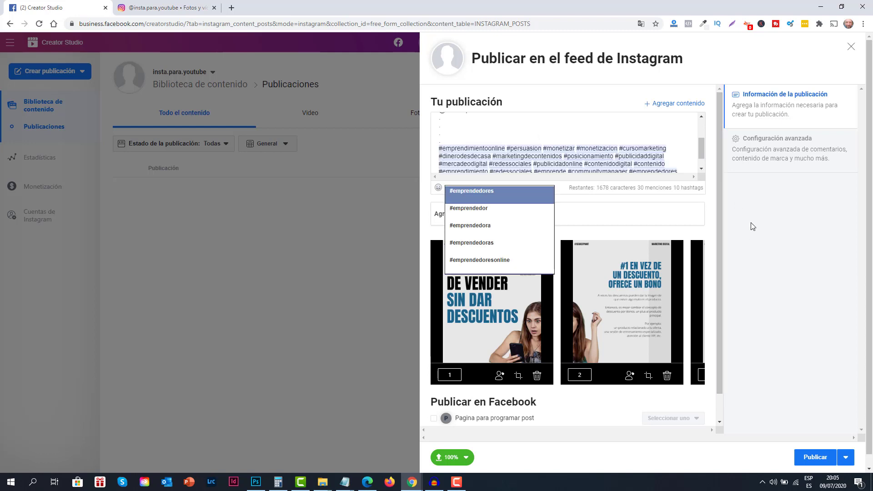
pyautogui.moveTo(703, 152); pyautogui.dragTo(703, 132)
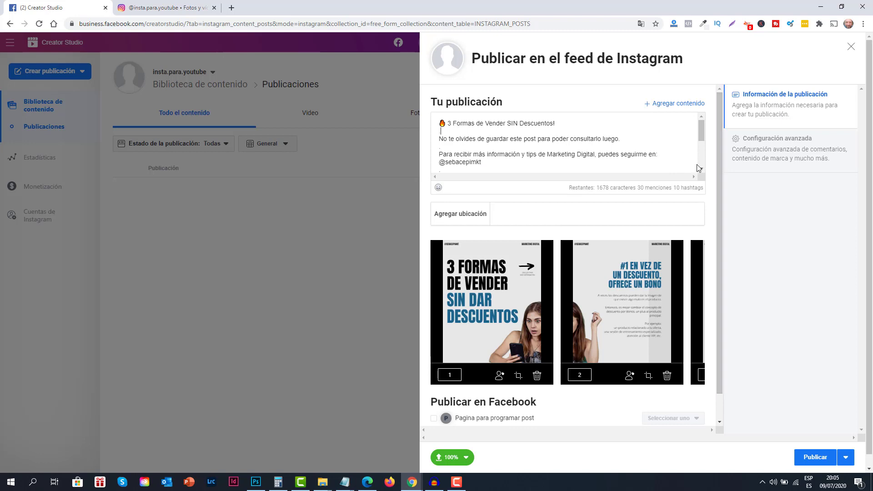
pyautogui.moveTo(702, 136)
pyautogui.mouseDown()
pyautogui.moveTo(705, 151)
pyautogui.moveTo(703, 130)
pyautogui.mouseUp()
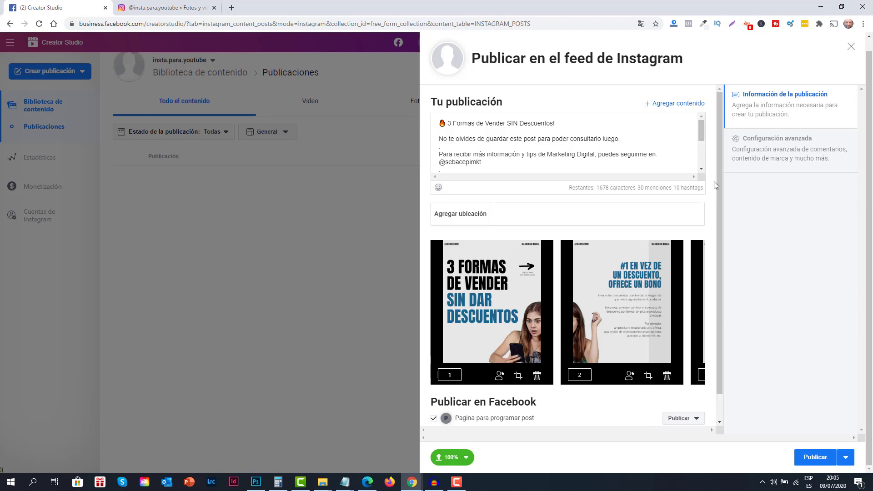
pyautogui.scroll(-1, 716, 189)
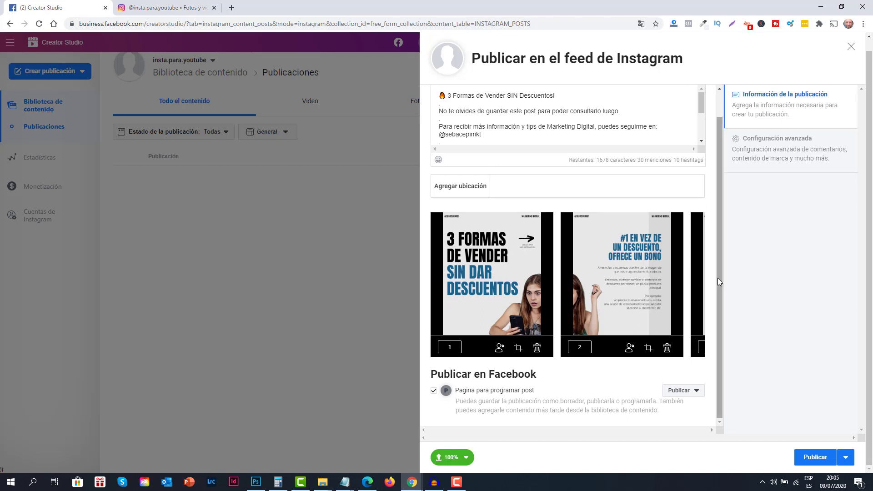
pyautogui.moveTo(719, 285); pyautogui.dragTo(724, 245)
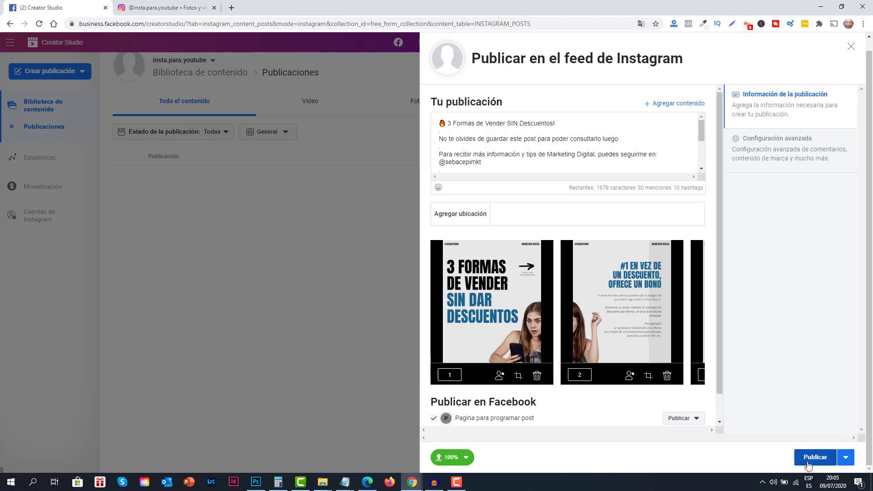
# - Schedule the Instagram post for 9/7/2020 at 20:20
pyautogui.click(847, 463)
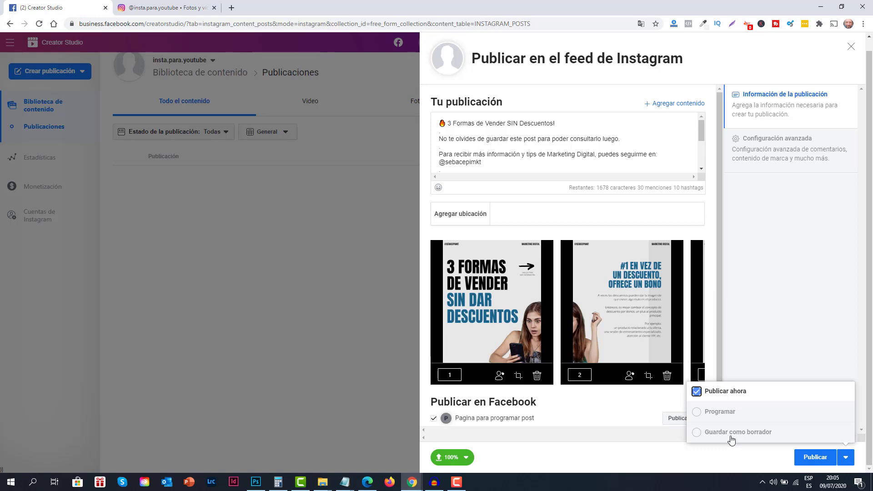
pyautogui.click(720, 412)
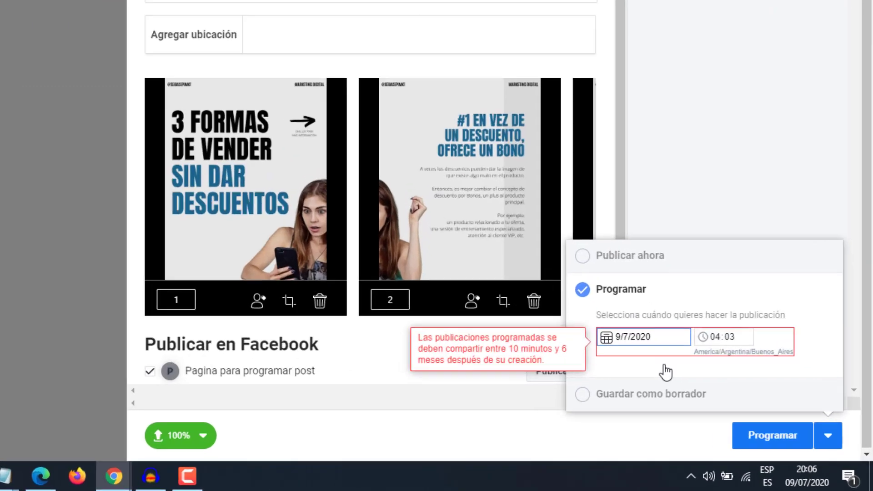
pyautogui.click(726, 402)
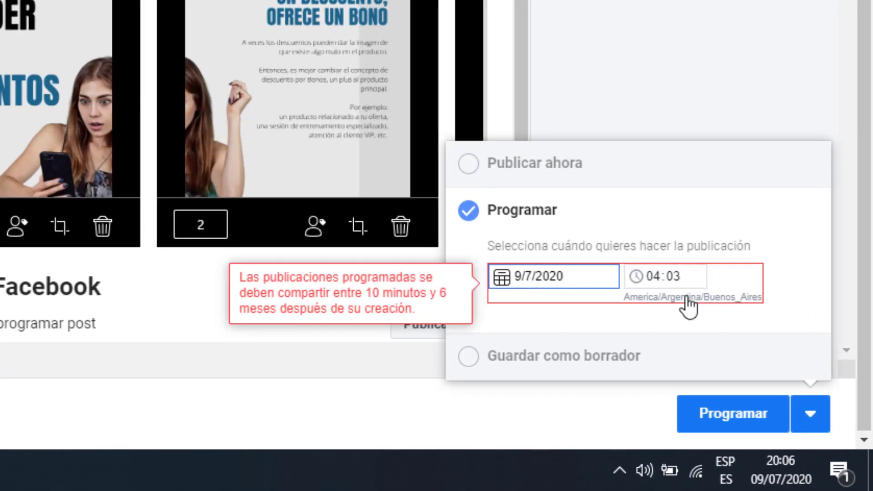
pyautogui.click(660, 276)
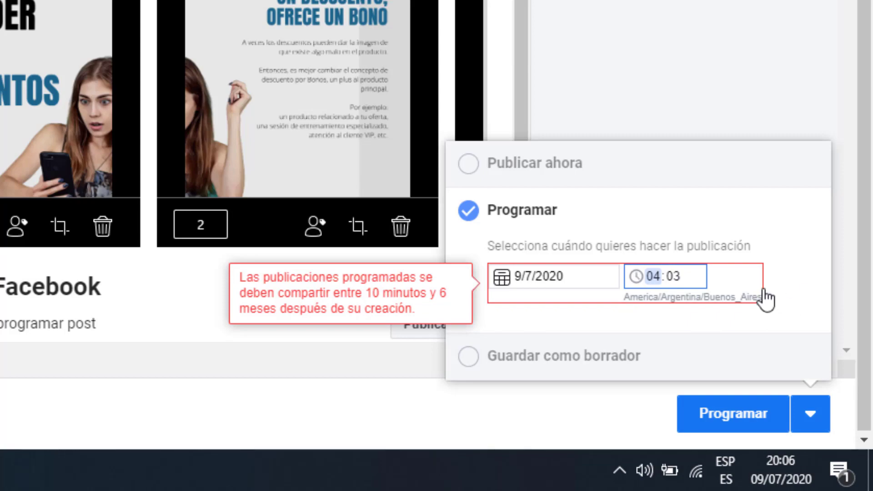
pyautogui.write('2020')
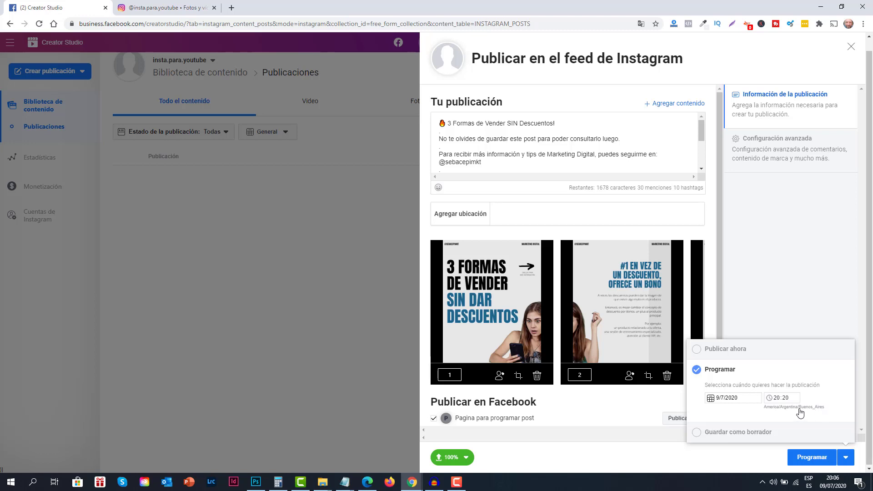
pyautogui.click(812, 457)
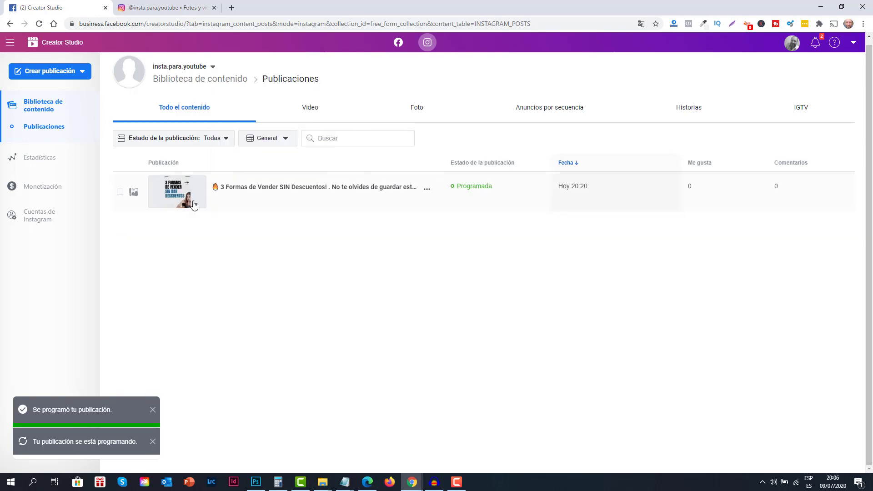
# - View the scheduled post's details, page through all its carousel images, and close the details
pyautogui.click(426, 189)
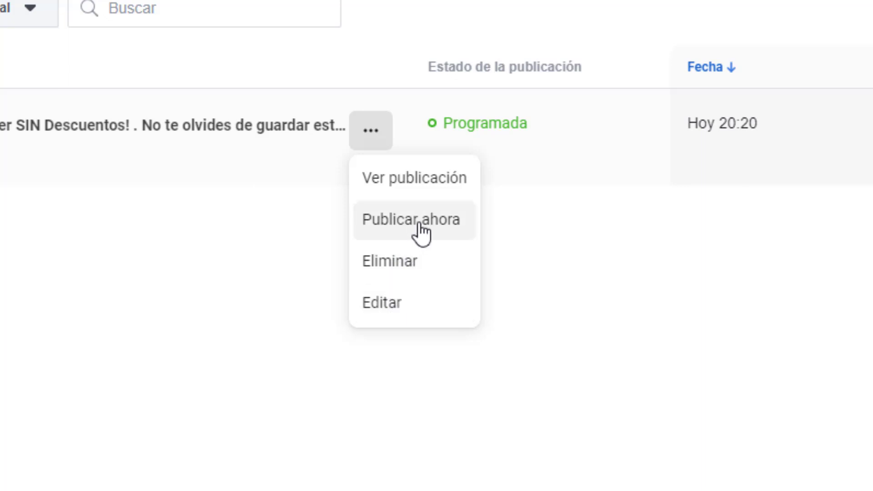
pyautogui.click(421, 194)
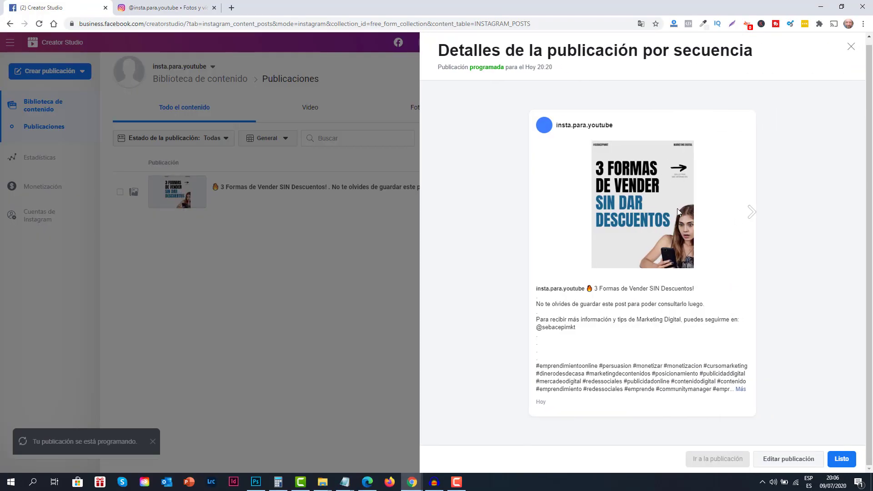
pyautogui.click(753, 214)
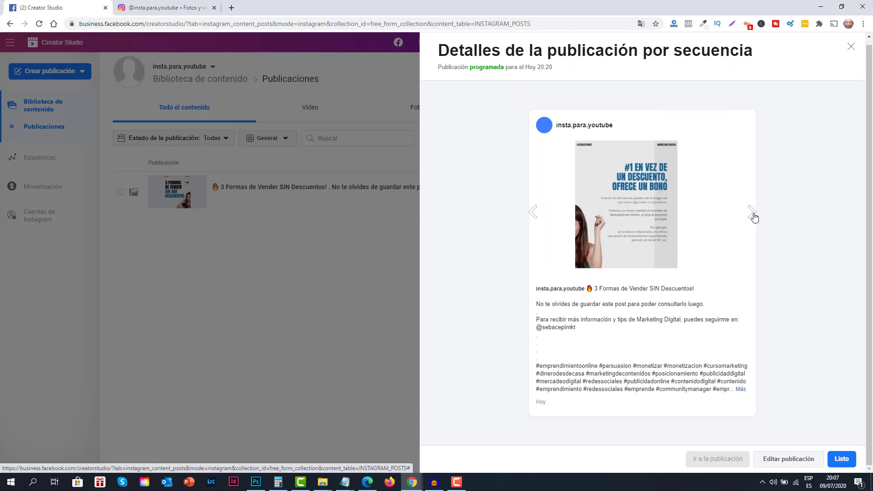
pyautogui.click(753, 213)
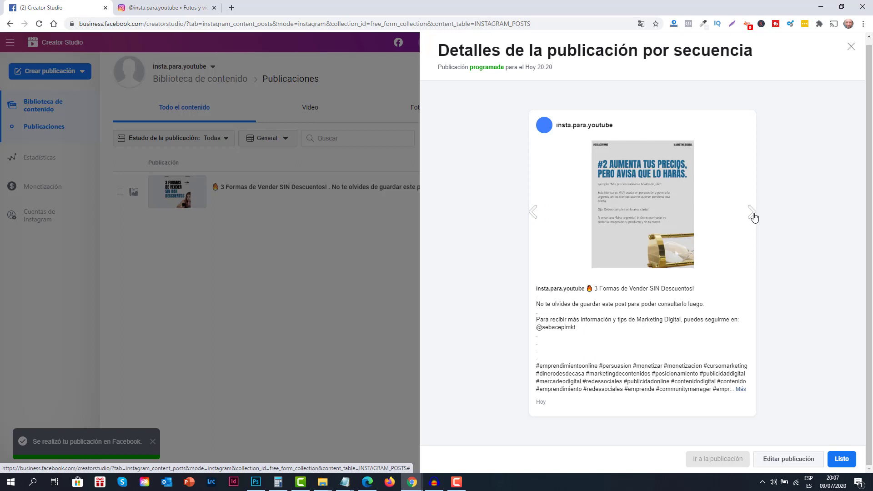
pyautogui.click(753, 214)
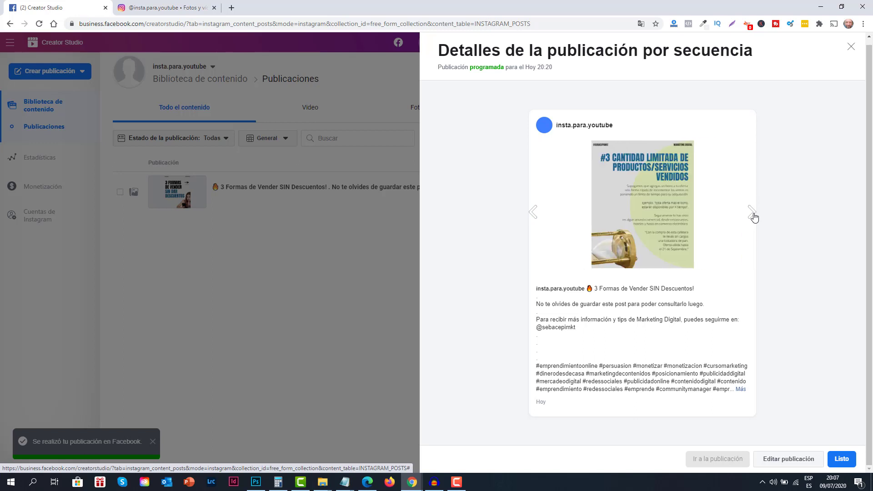
pyautogui.click(753, 214)
pyautogui.click(753, 214)
pyautogui.click(753, 214)
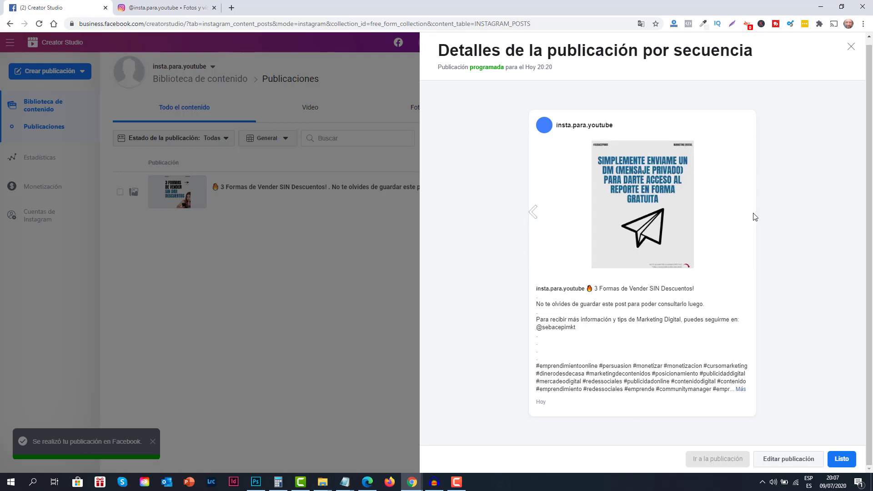
pyautogui.click(850, 48)
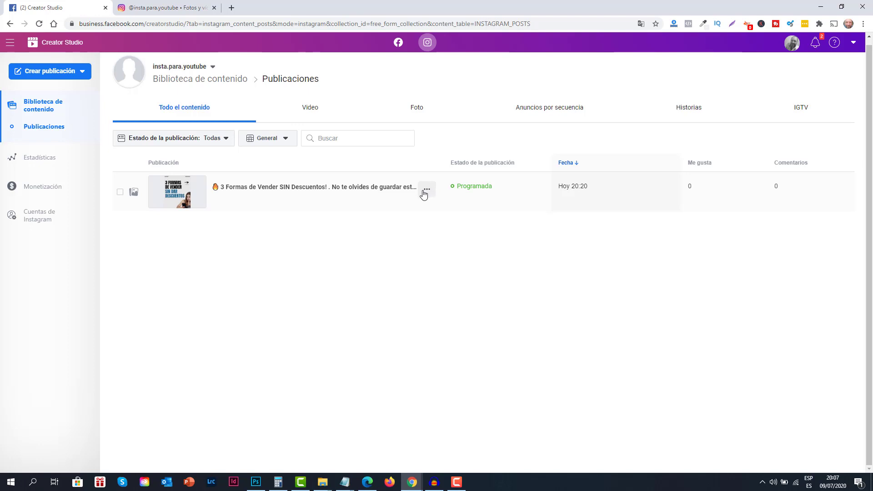
# - Publish the scheduled "3 Formas de Vender SIN Descuentos!" post immediately and confirm the publication
pyautogui.moveTo(563, 194)
pyautogui.click(430, 193)
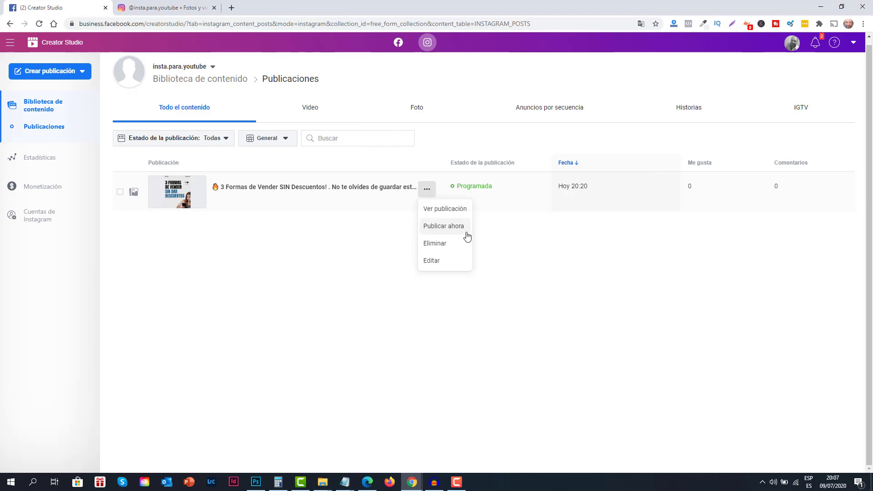
pyautogui.click(462, 233)
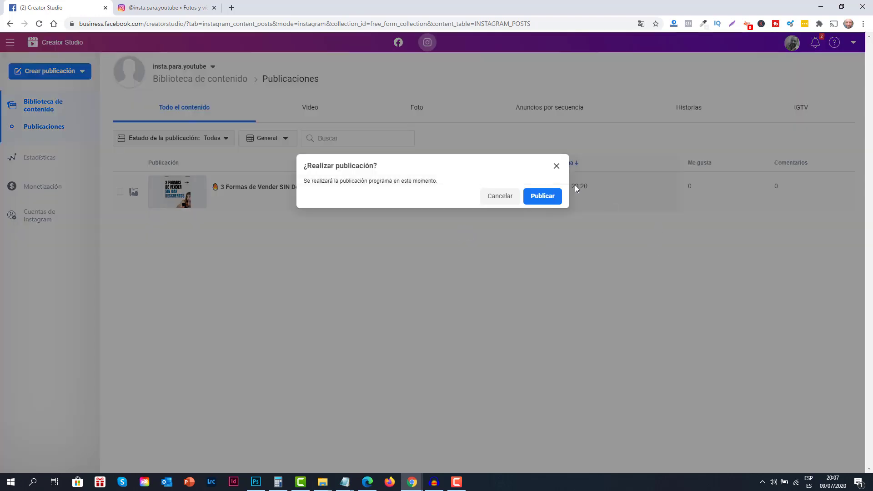
pyautogui.click(550, 200)
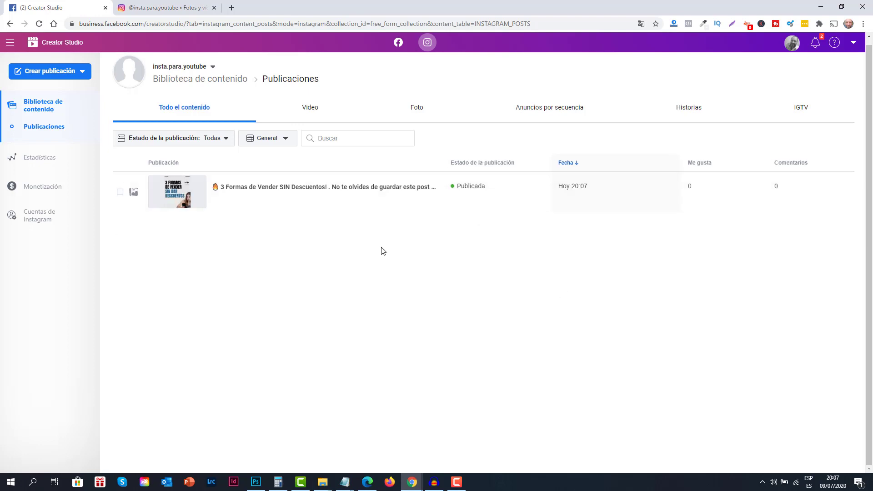
# - Refresh the insta.para.youtube profile on Instagram, open the published post, and page through its carousel images
pyautogui.click(171, 7)
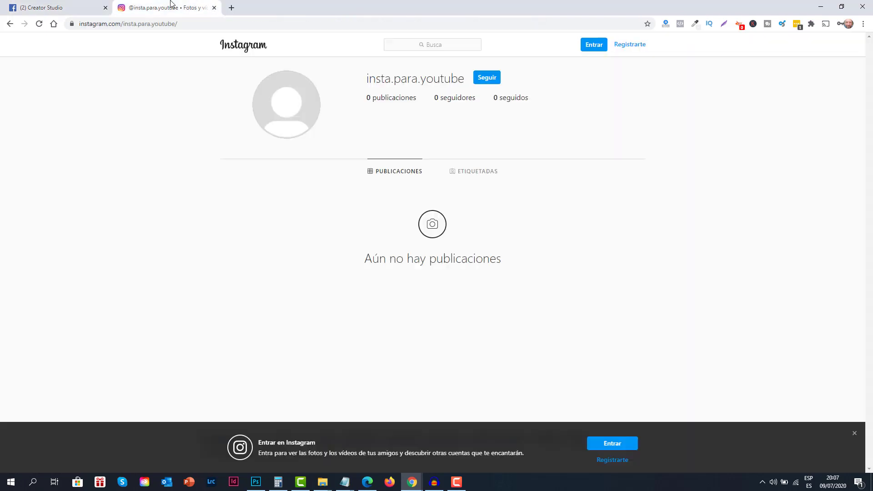
pyautogui.click(39, 24)
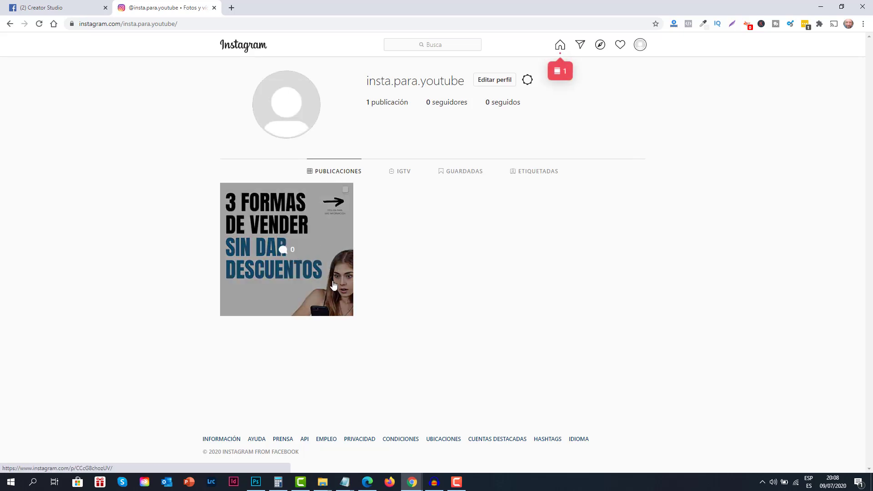
pyautogui.click(332, 285)
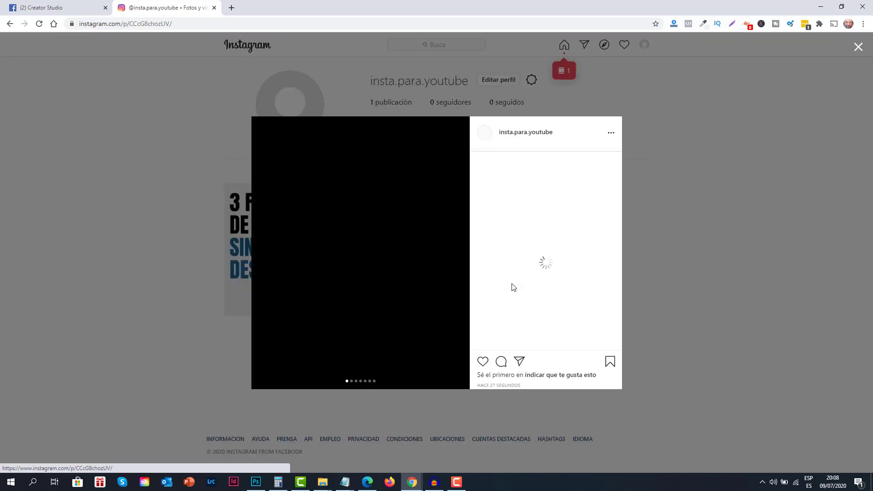
pyautogui.click(460, 255)
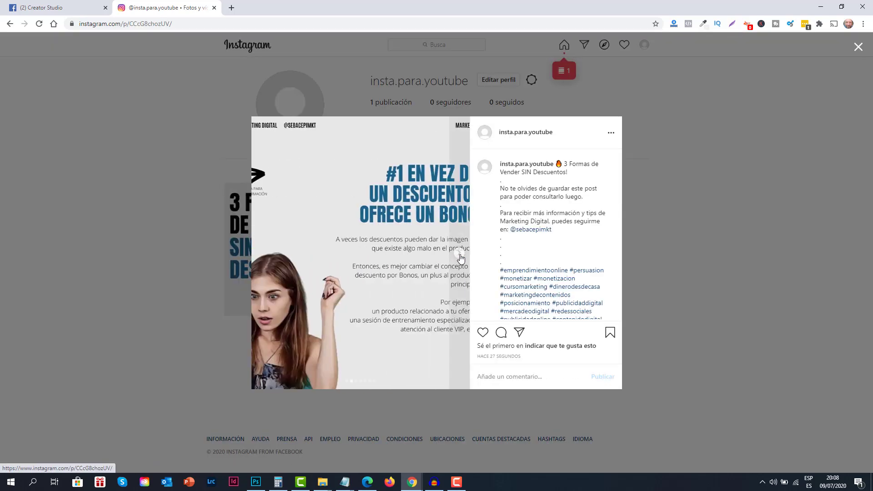
pyautogui.click(460, 255)
pyautogui.click(460, 255)
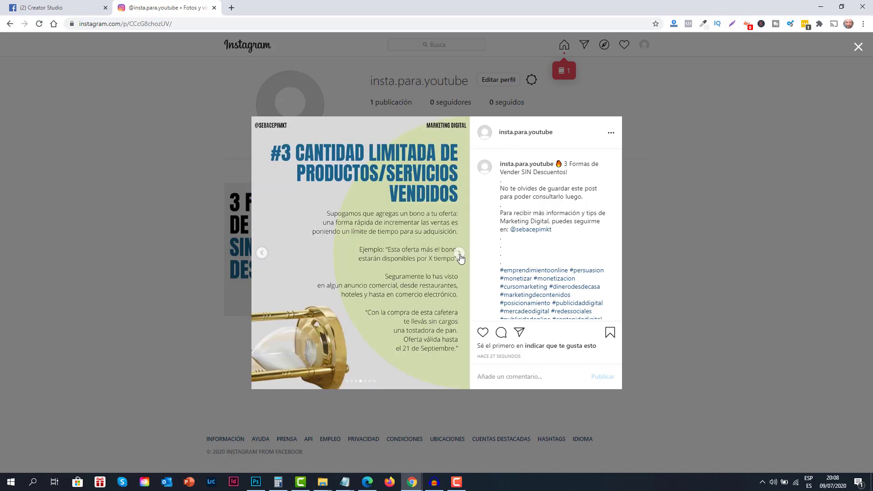
pyautogui.click(460, 254)
pyautogui.click(460, 254)
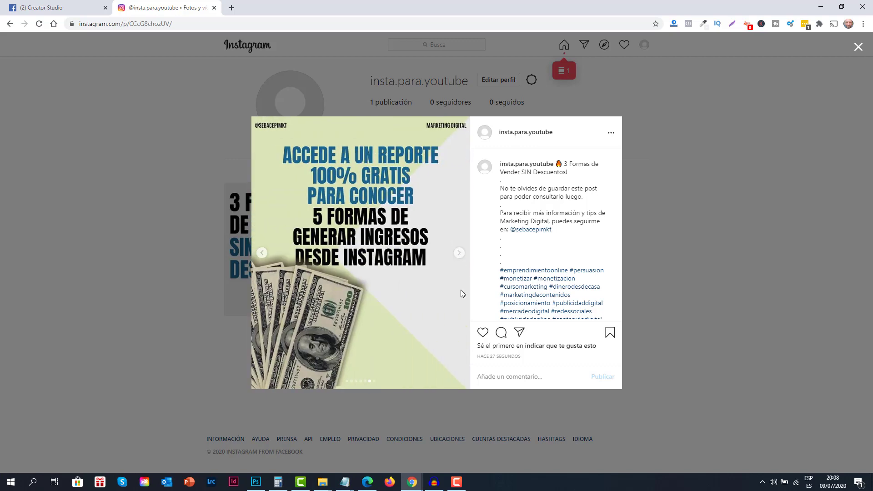
# - Switch to the Facebook page "Pagina para programar post" and examine the "3 Formas de Vender SIN Descuentos!" post there
pyautogui.click(88, 3)
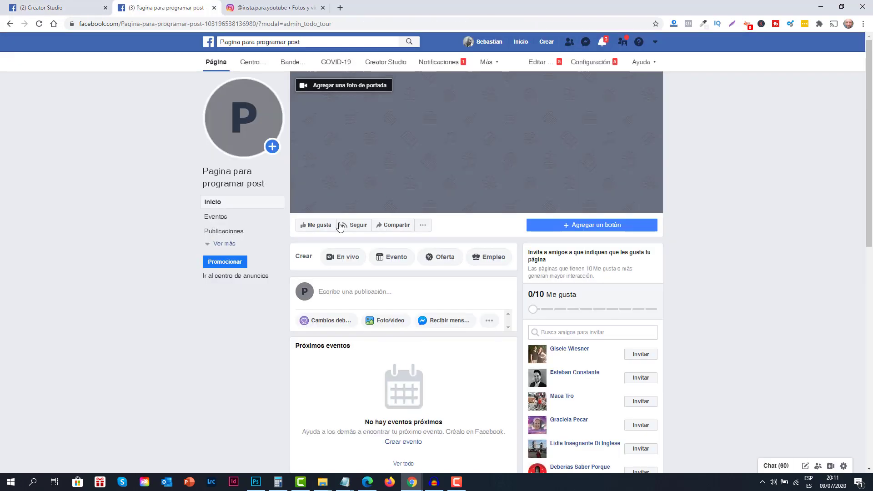
pyautogui.scroll(-3, 142, 245)
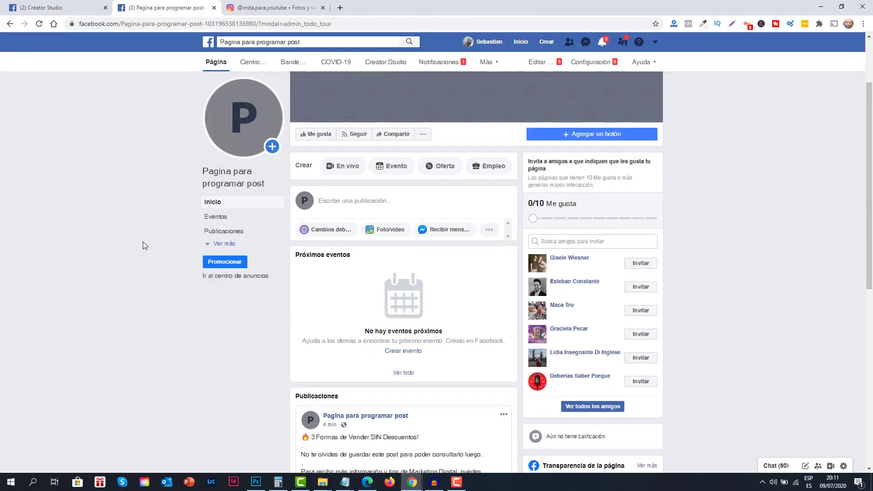
pyautogui.scroll(-3, 143, 241)
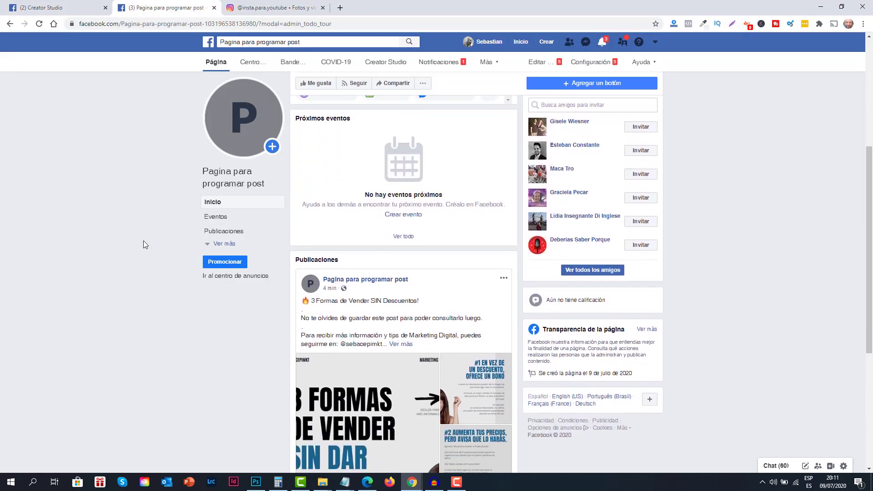
pyautogui.scroll(-1, 144, 234)
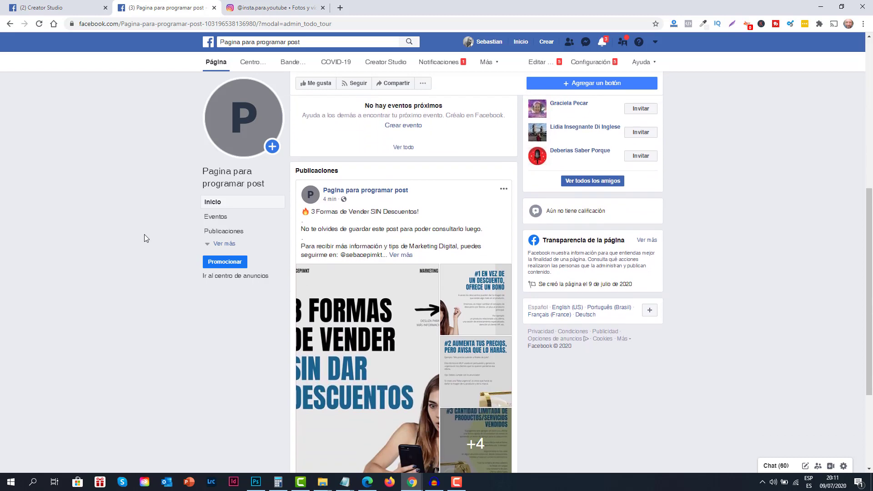
pyautogui.scroll(-3, 148, 230)
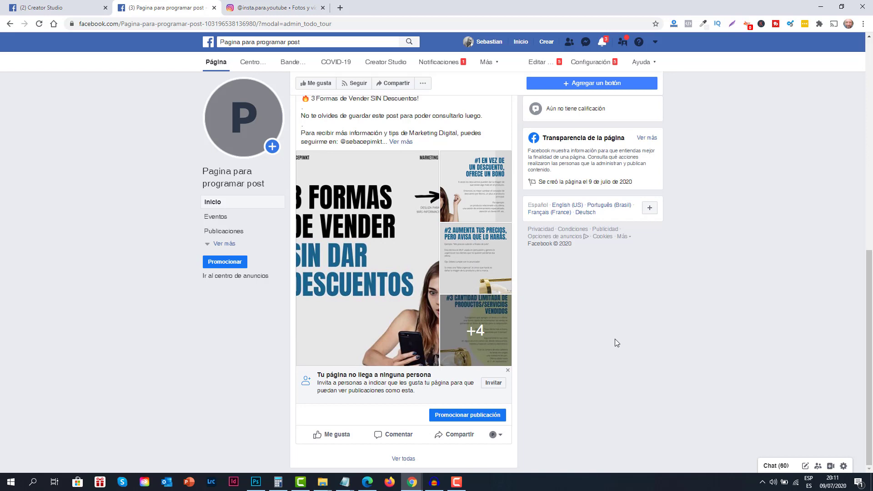
# - View the last carousel image of the Instagram post and compare the post with its photo layout on the Facebook page
pyautogui.click(271, 6)
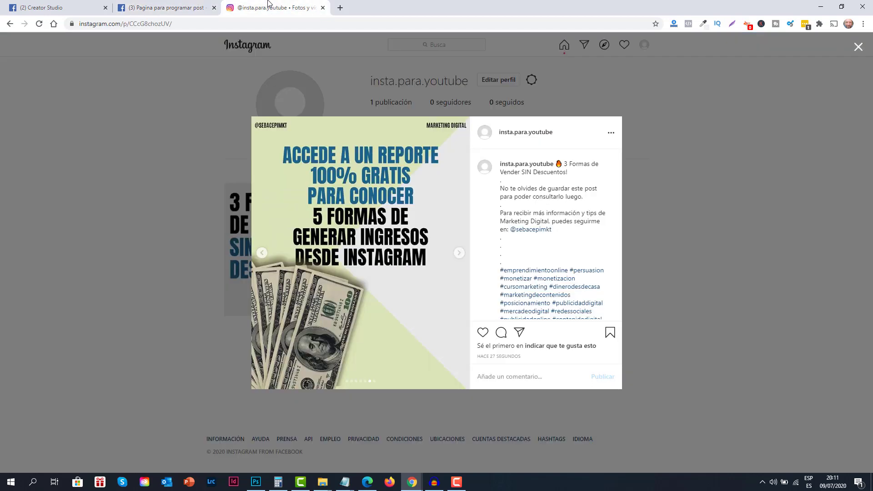
pyautogui.click(460, 254)
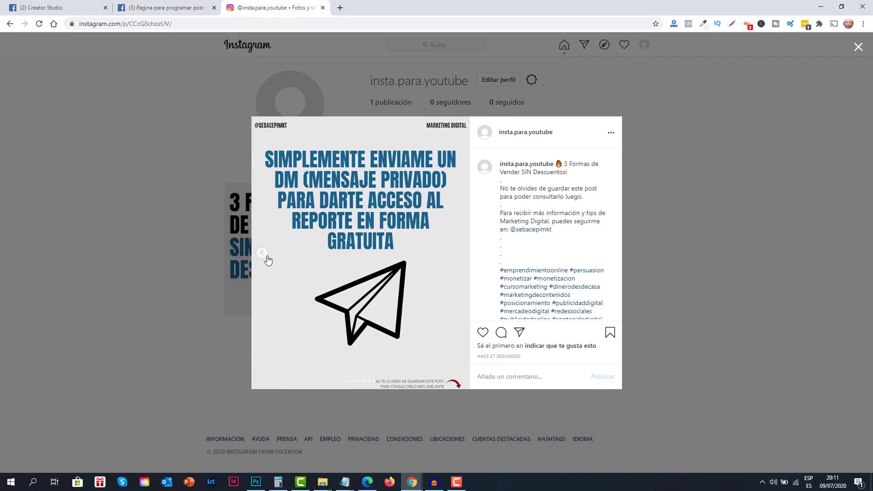
pyautogui.click(262, 253)
pyautogui.click(136, 215)
pyautogui.click(169, 7)
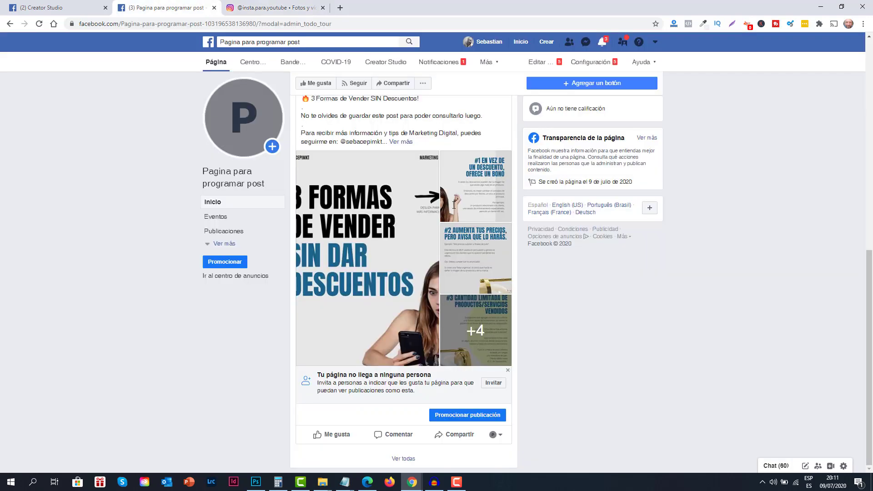
pyautogui.scroll(2, 571, 333)
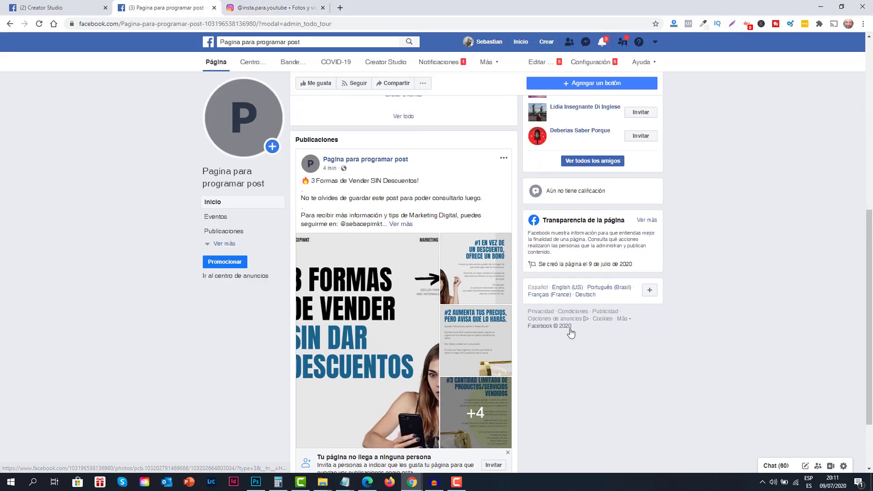
pyautogui.scroll(-1, 629, 346)
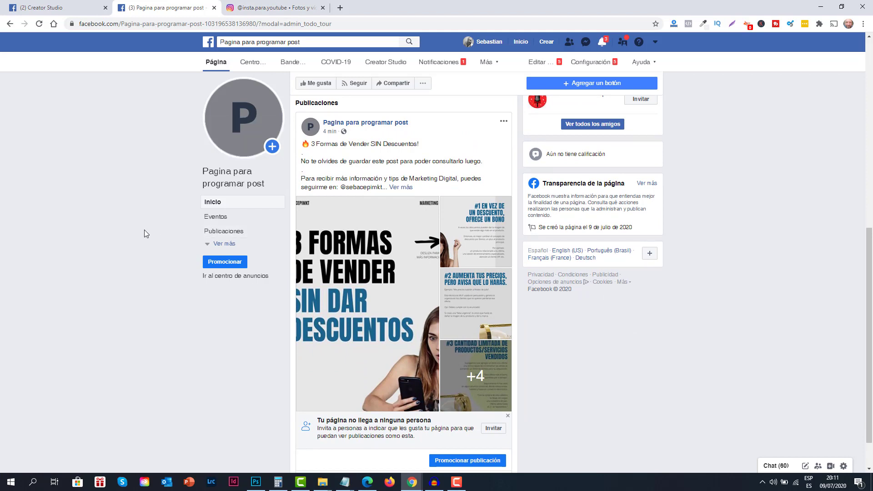
# - Return to Creator Studio, open a new Instagram feed post form to view its publishing options, and close it
pyautogui.click(48, 8)
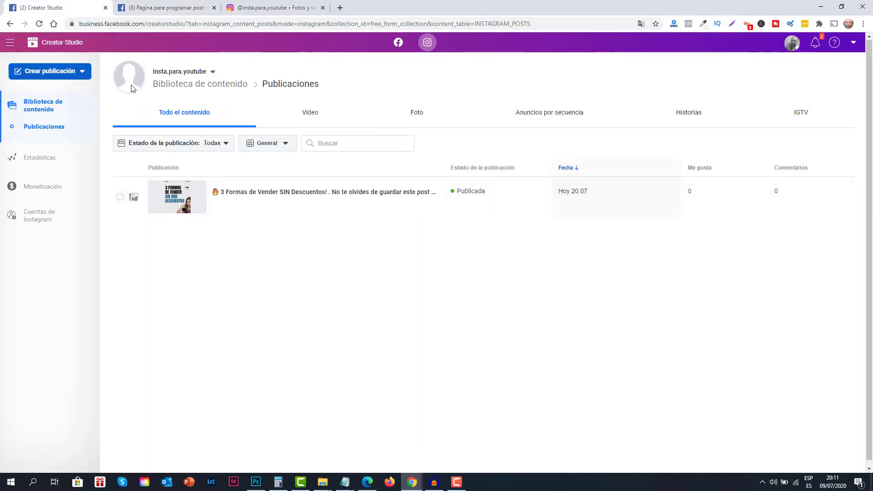
pyautogui.click(50, 73)
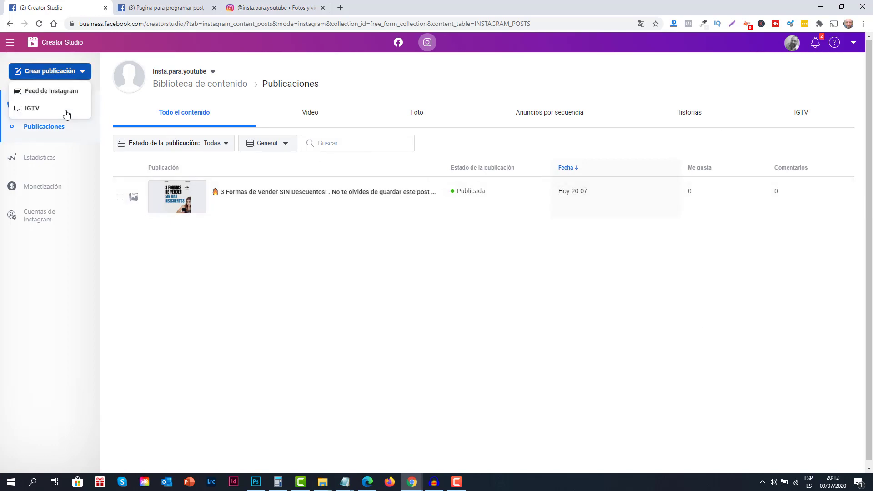
pyautogui.click(66, 91)
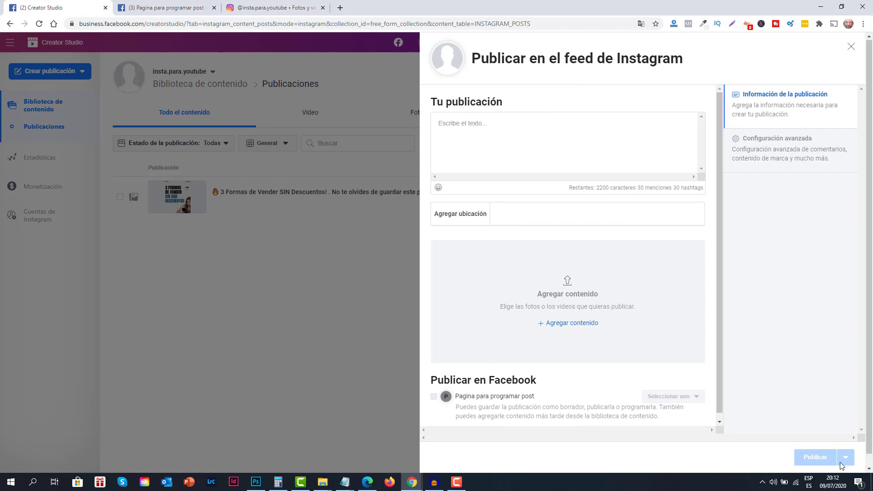
pyautogui.click(392, 244)
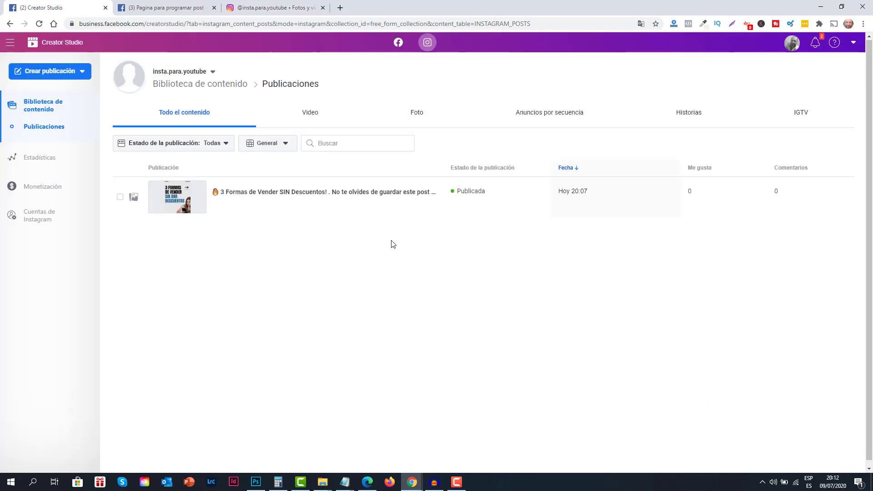